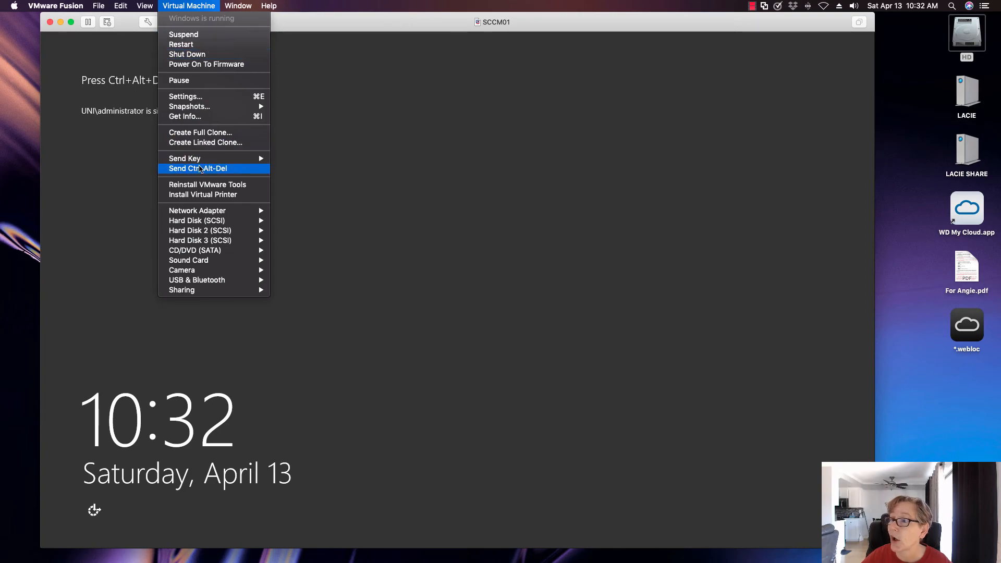
# Unlock the SCCM01 server session by entering the administrator account password.
pyautogui.write('••')
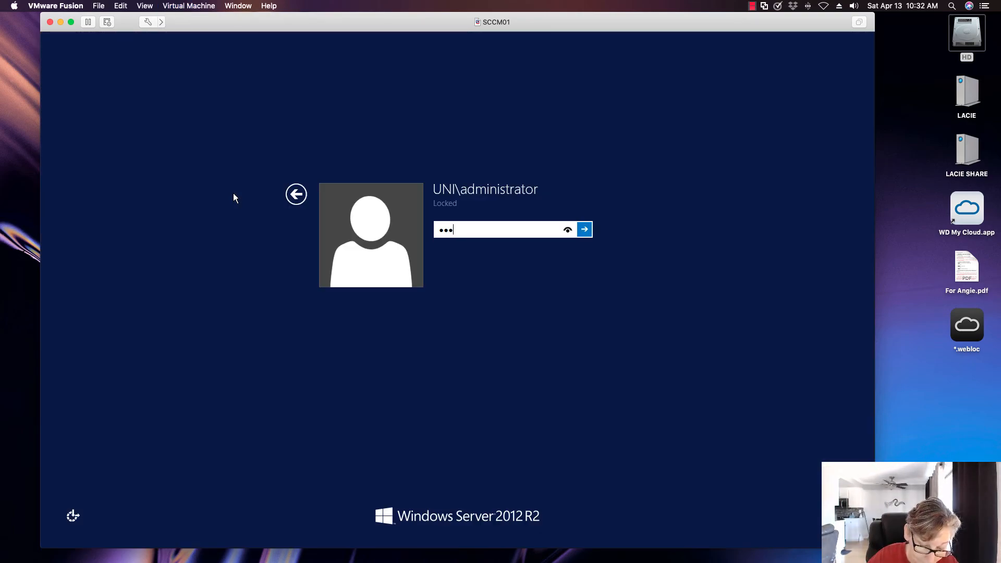
pyautogui.write('•••••')
pyautogui.press('Return')
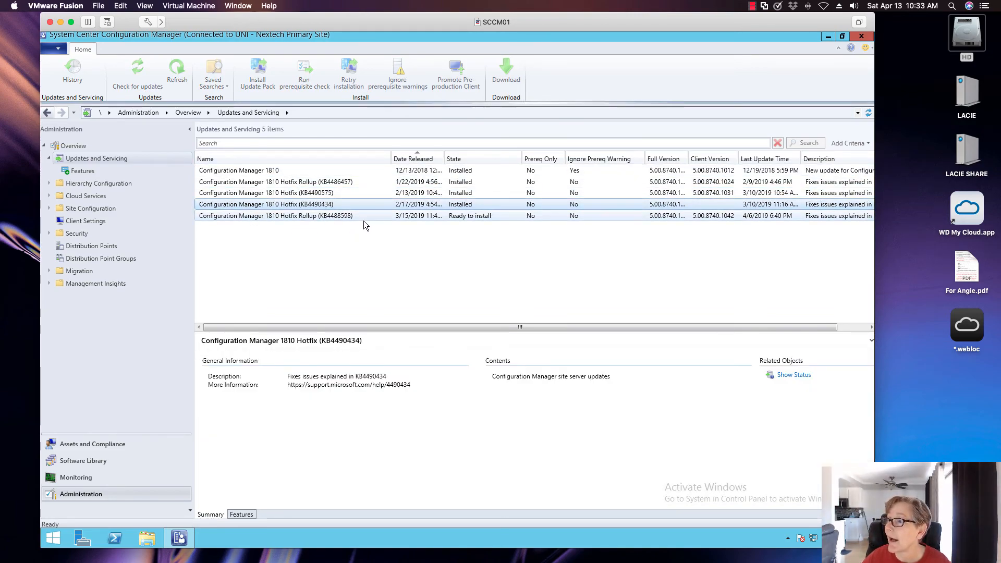
# Run the prerequisite check for the Configuration Manager 1810 Hotfix Rollup (KB4488598).
pyautogui.click(358, 217)
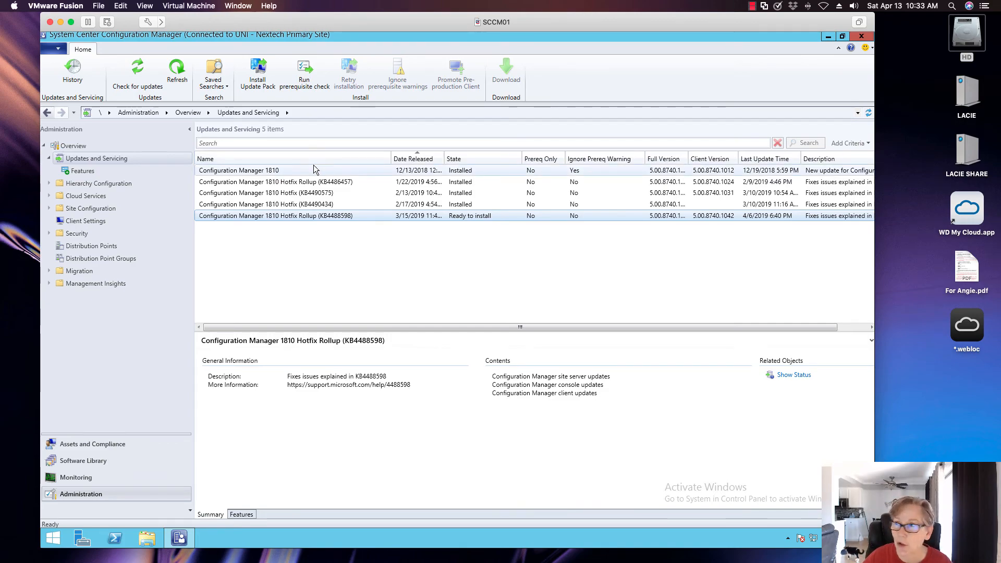
pyautogui.click(306, 78)
pyautogui.click(271, 215)
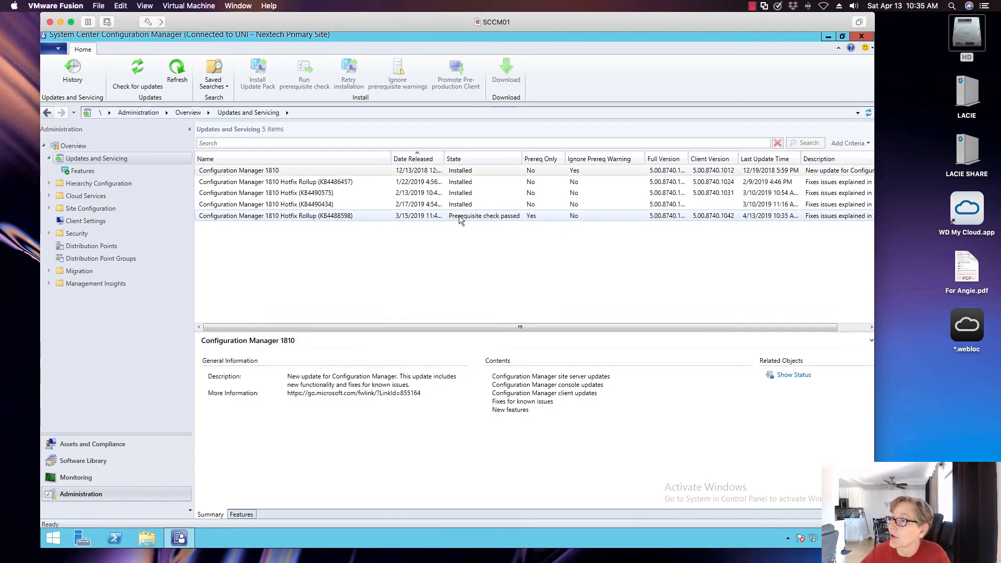
# Install the update pack for Configuration Manager 1810 Hotfix Rollup (KB4488598), accepting the license terms and completing the wizard.
pyautogui.click(458, 215)
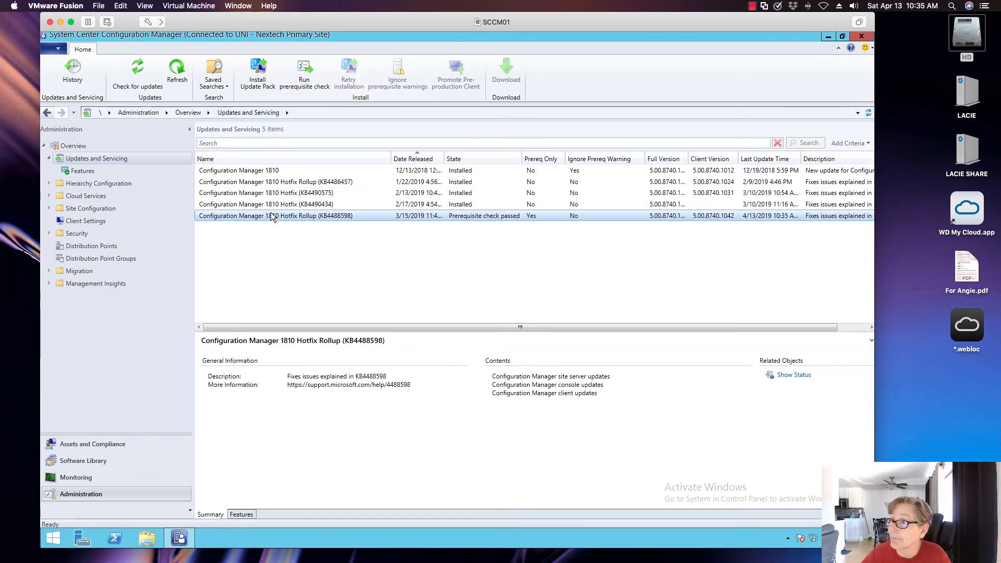
pyautogui.click(257, 84)
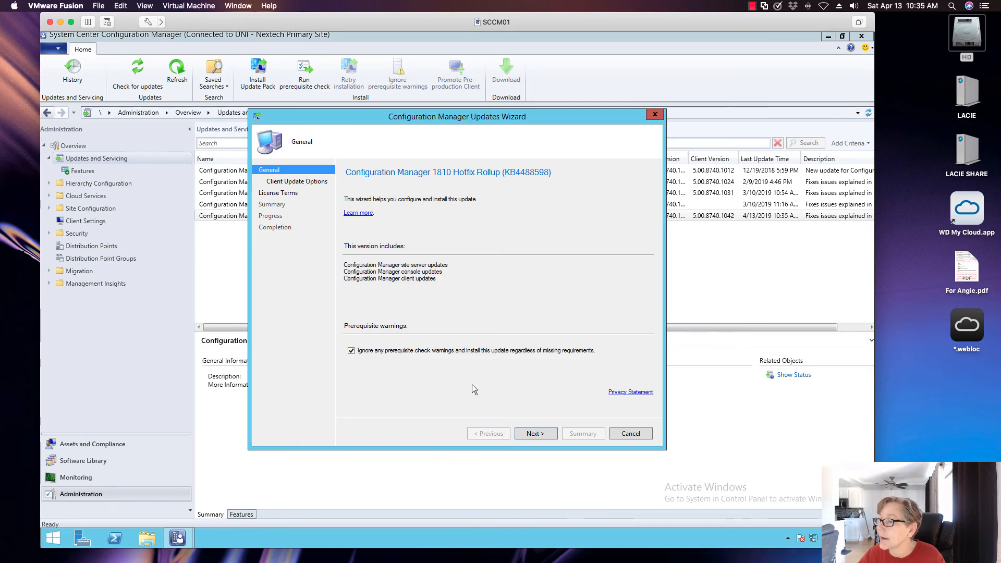
pyautogui.click(540, 435)
pyautogui.click(535, 436)
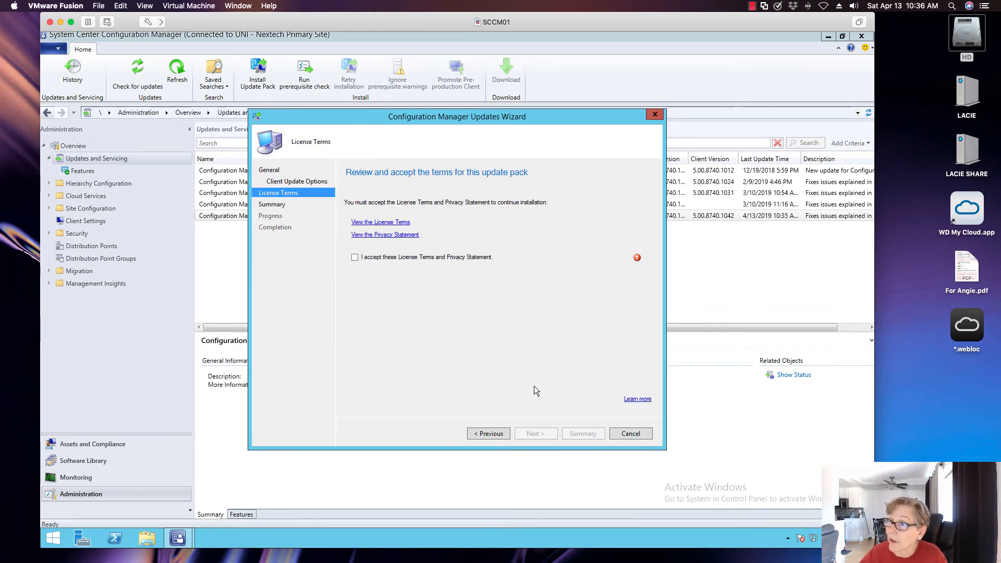
pyautogui.click(436, 257)
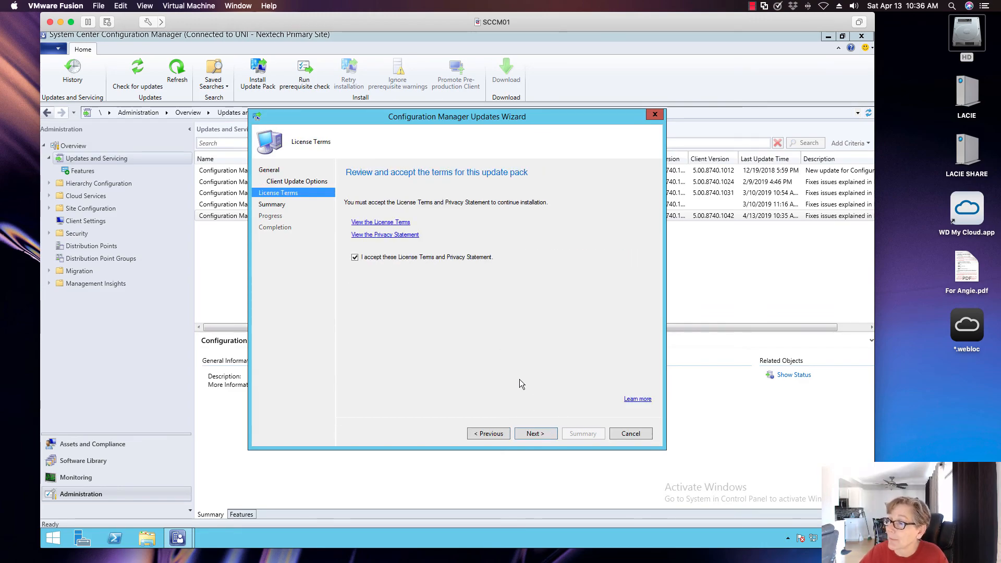
pyautogui.click(536, 435)
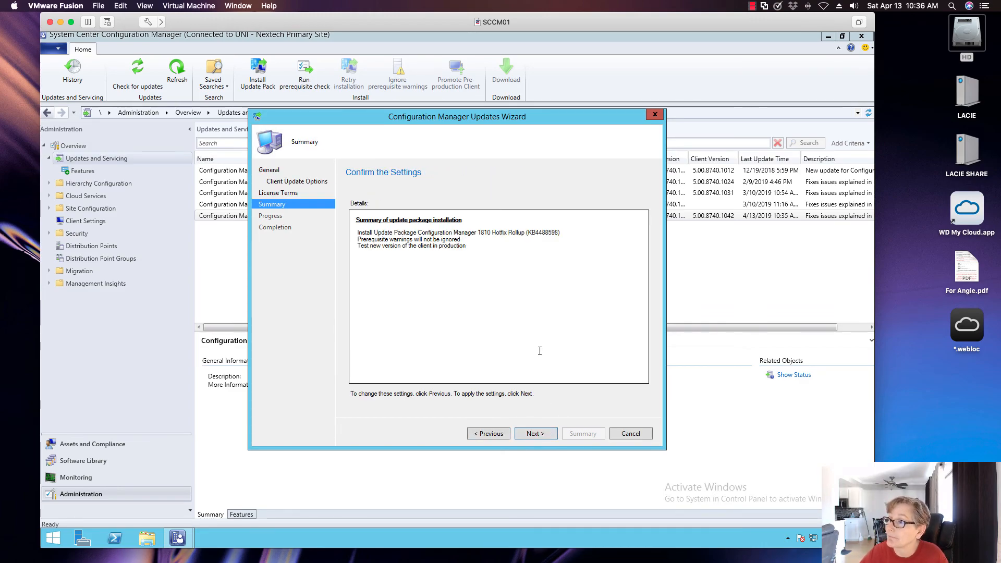
pyautogui.click(537, 435)
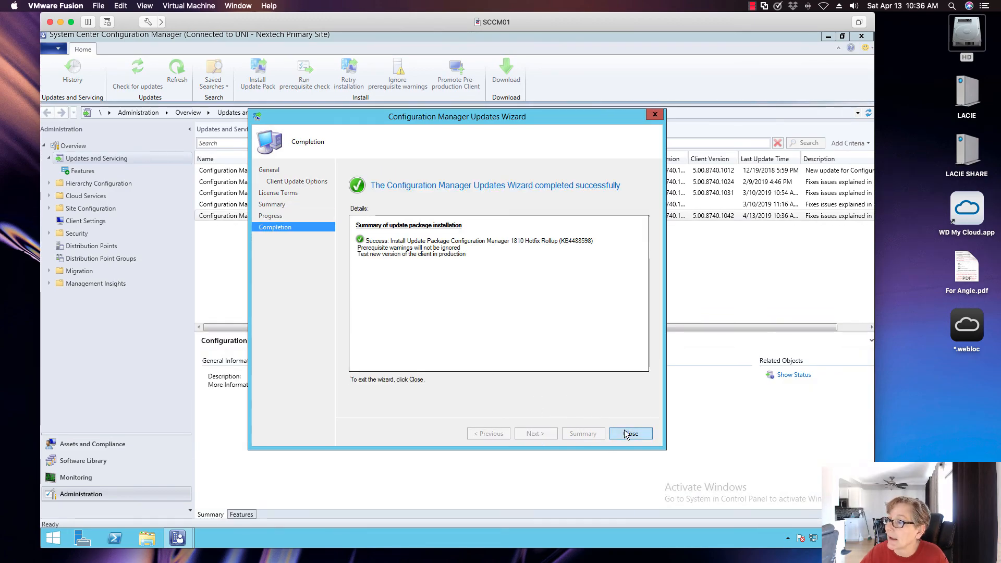
pyautogui.click(629, 434)
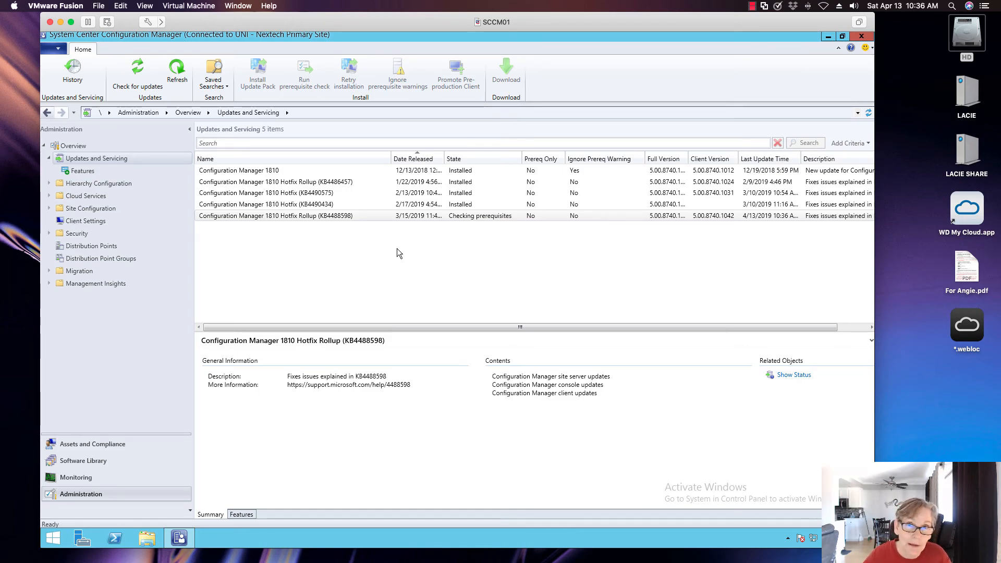
# Open Updates and Servicing Status in the Monitoring workspace and widen the Update Package Name column to show full names.
pyautogui.click(105, 476)
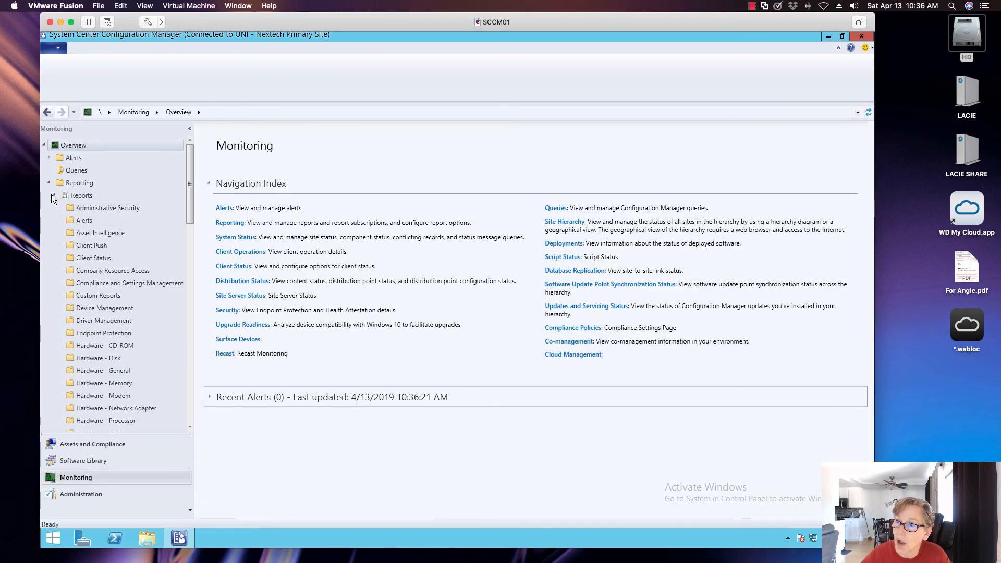
pyautogui.click(53, 194)
pyautogui.click(49, 182)
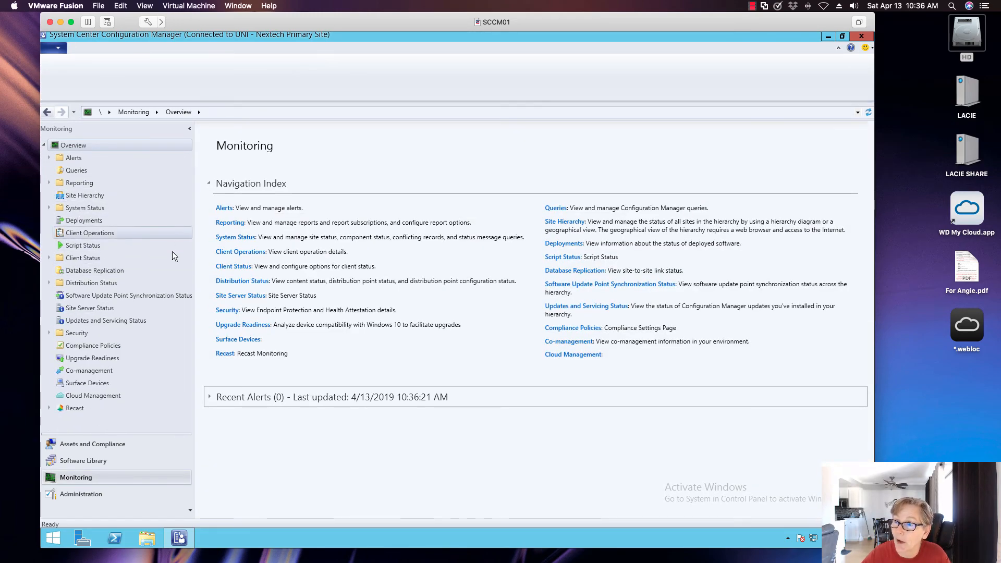
pyautogui.click(117, 320)
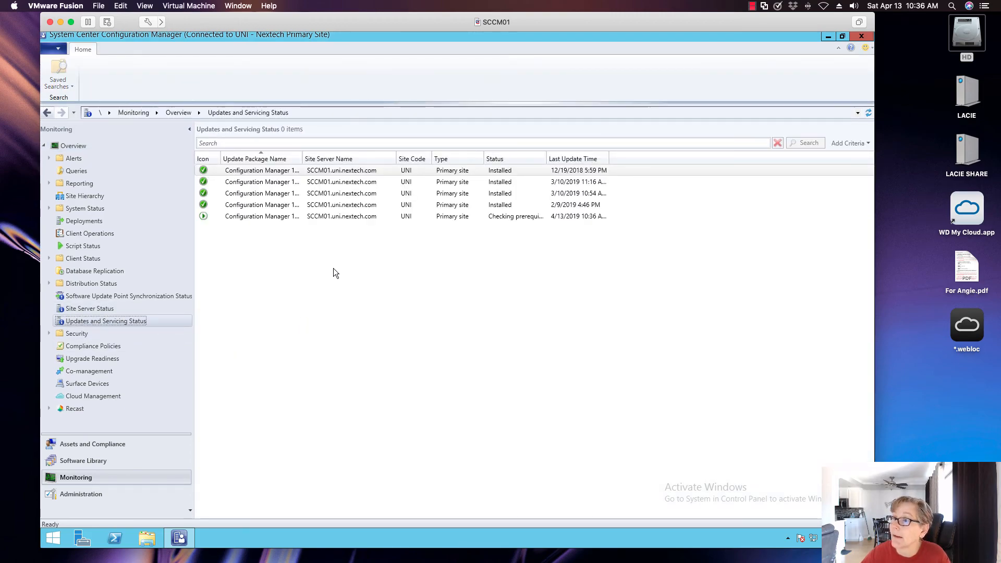
pyautogui.moveTo(303, 158); pyautogui.dragTo(415, 164)
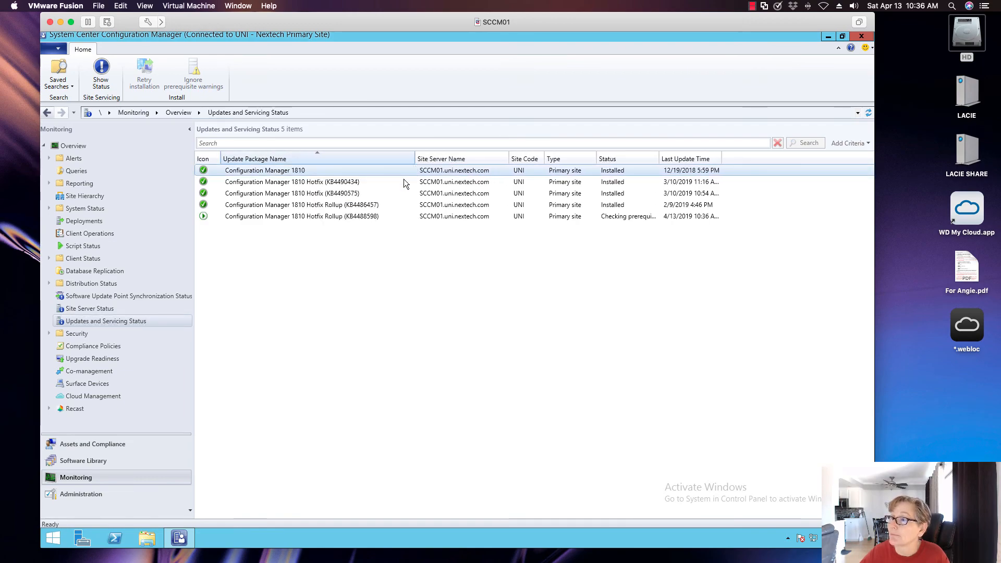
# Widen the Status column and view the detailed installation status of Hotfix Rollup KB4488598.
pyautogui.click(349, 217)
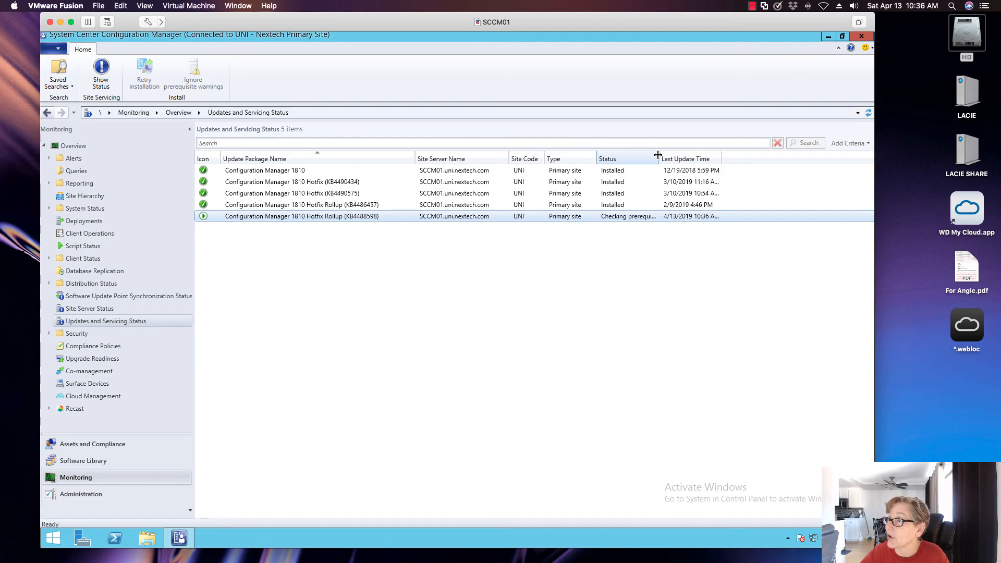
pyautogui.moveTo(659, 159); pyautogui.dragTo(682, 158)
pyautogui.click(107, 83)
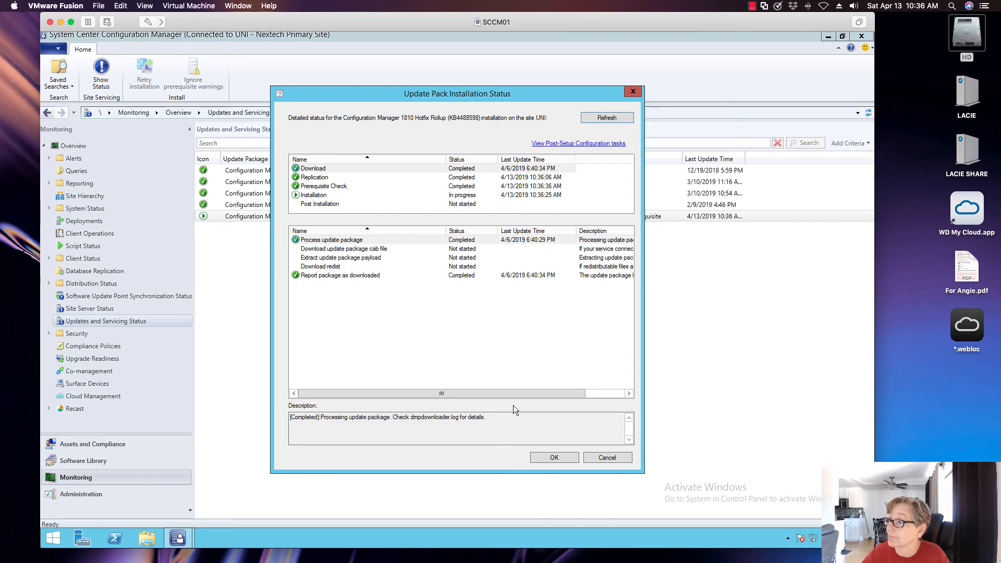
pyautogui.click(617, 458)
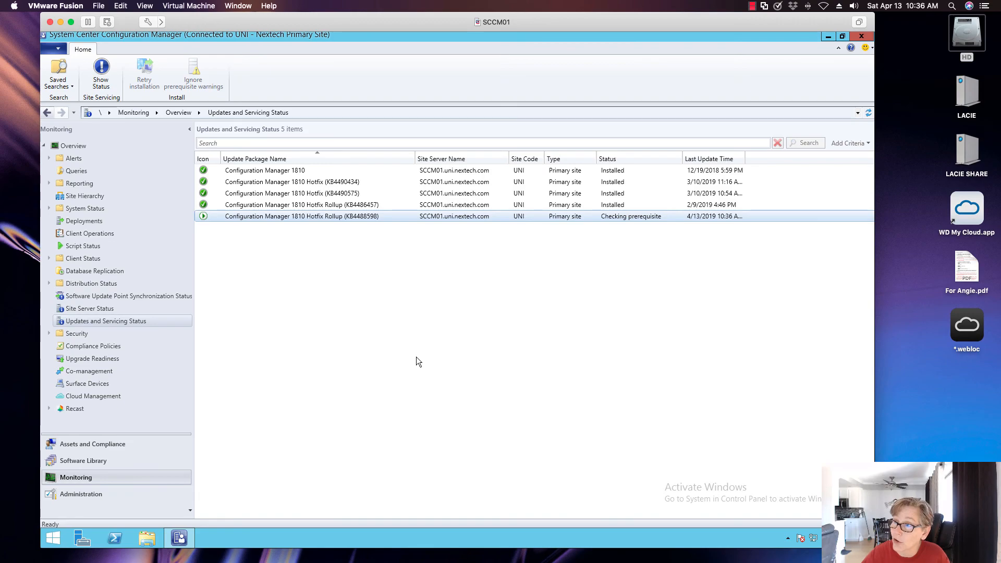
# Examine CMUpdate.log in the Configuration Manager Trace Log Tool and close the tool.
pyautogui.click(828, 37)
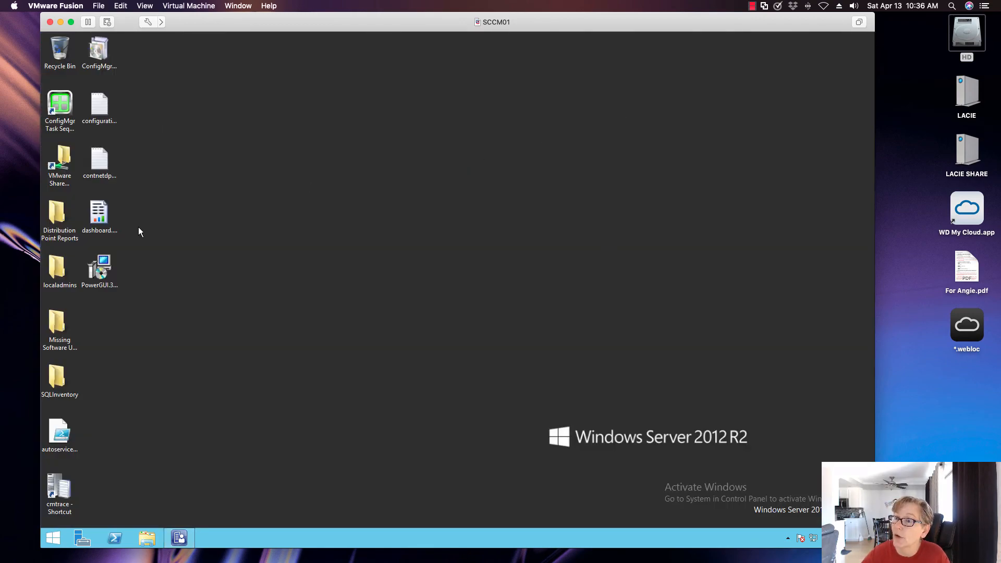
pyautogui.doubleClick(68, 494)
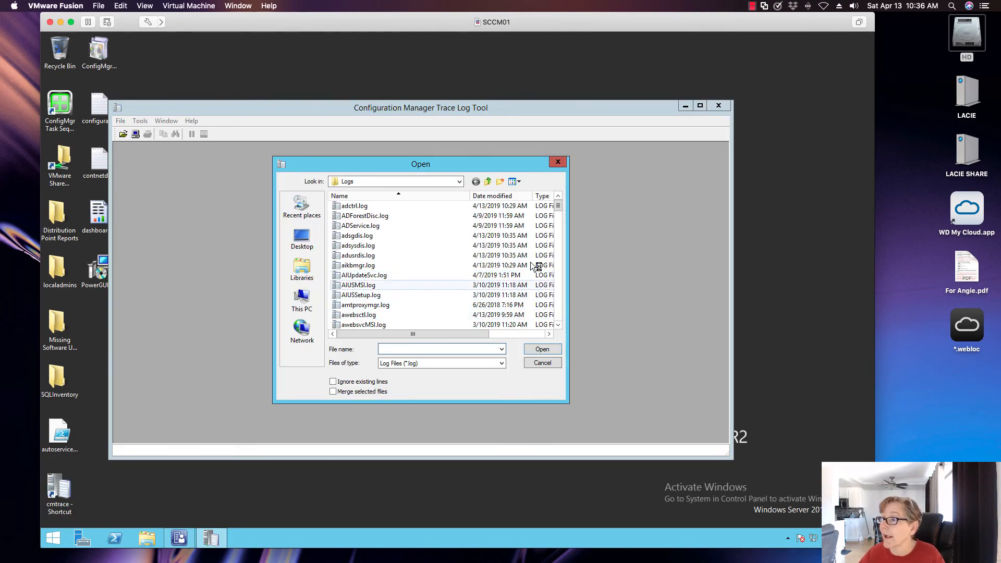
pyautogui.scroll(-4, 558, 206)
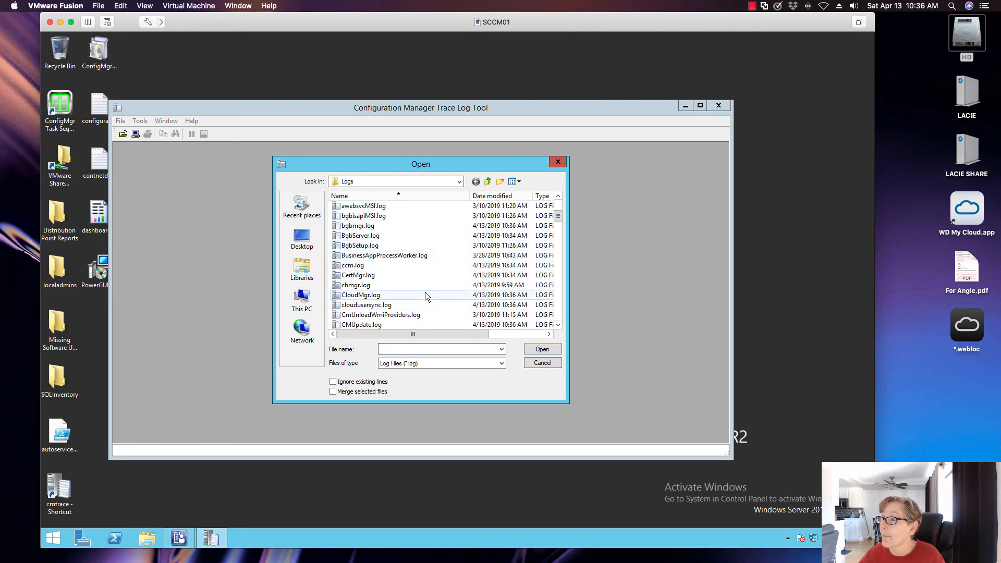
pyautogui.click(414, 324)
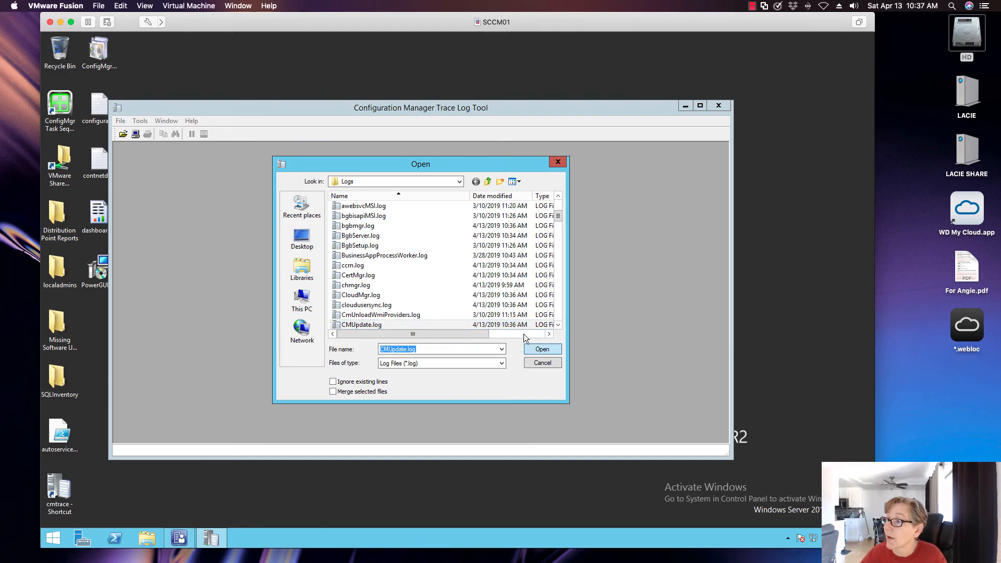
pyautogui.click(537, 350)
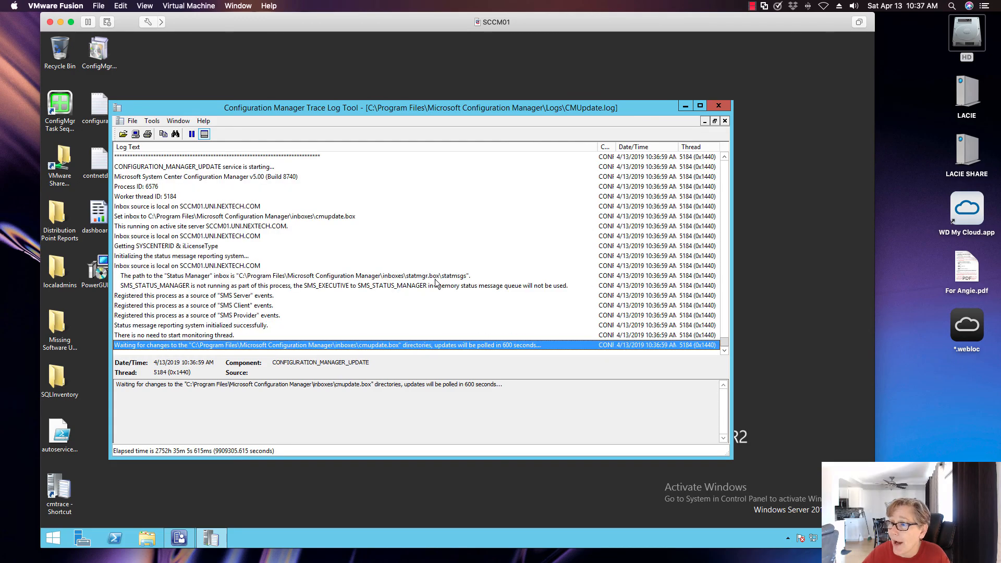
pyautogui.click(718, 105)
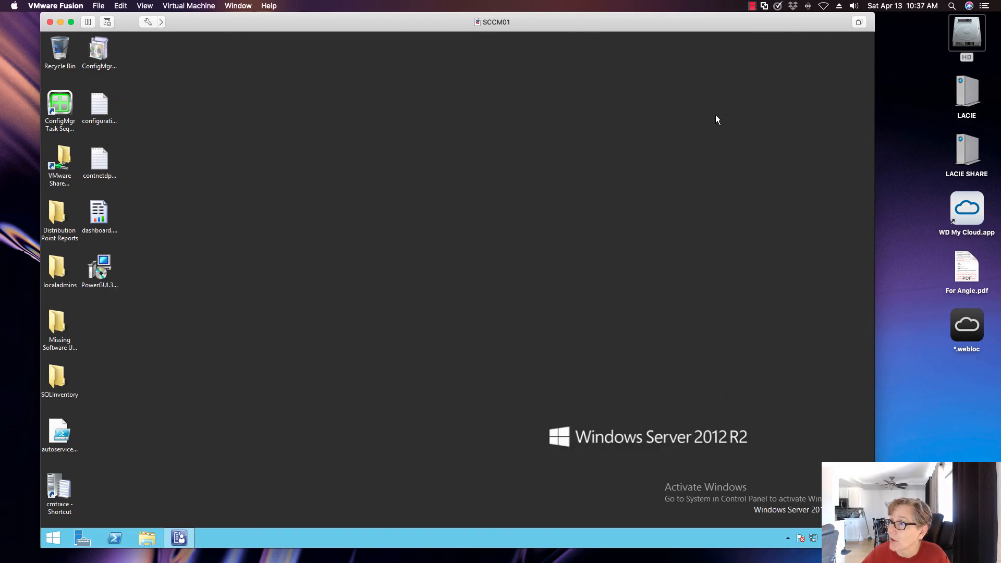
# Return to the Configuration Manager console and examine the Installation phase tasks in the KB4488598 installation status.
pyautogui.click(180, 538)
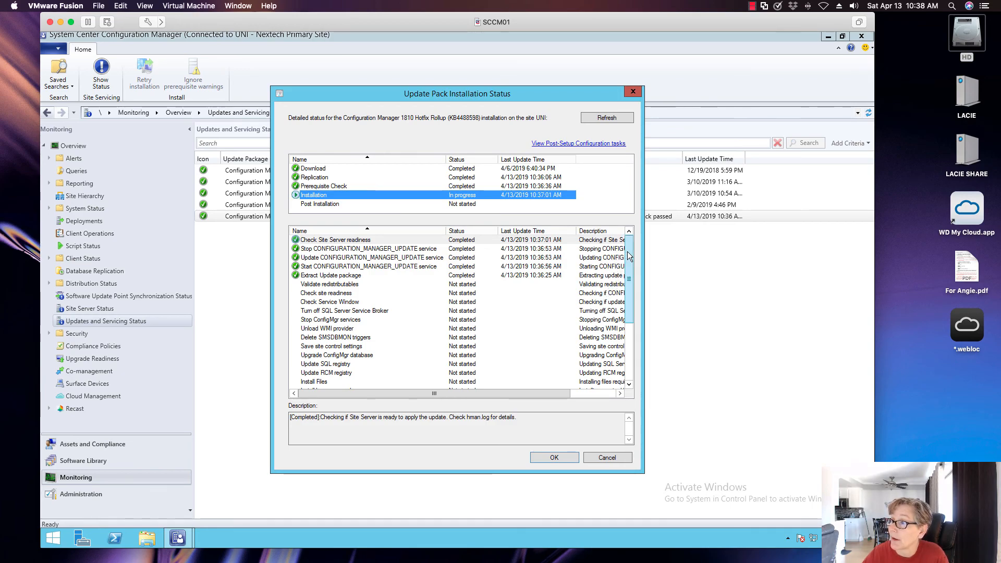
pyautogui.moveTo(628, 277); pyautogui.dragTo(628, 334)
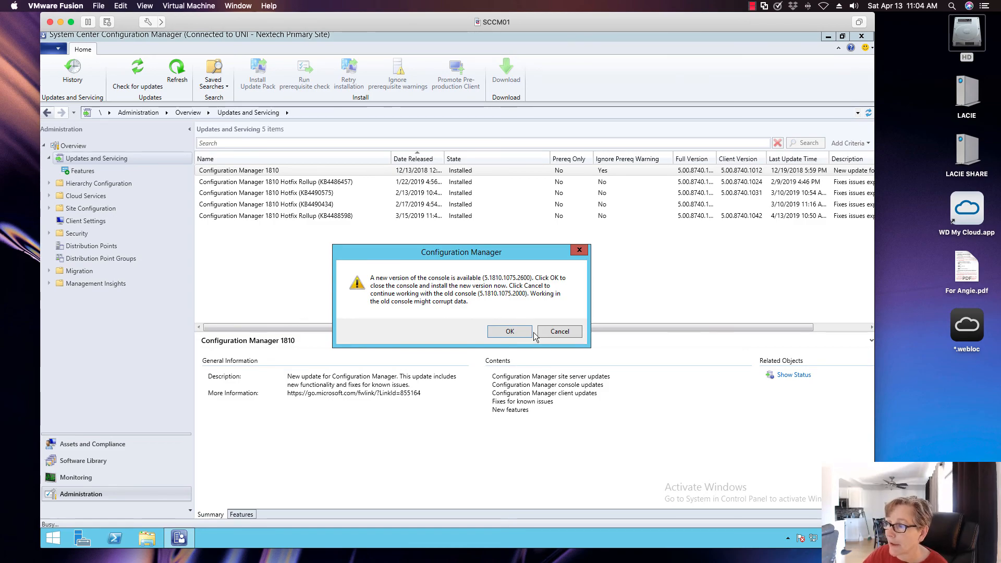
# Install the new console version 5.1810.1075.2600 and review the version details in About Configuration Manager.
pyautogui.click(505, 336)
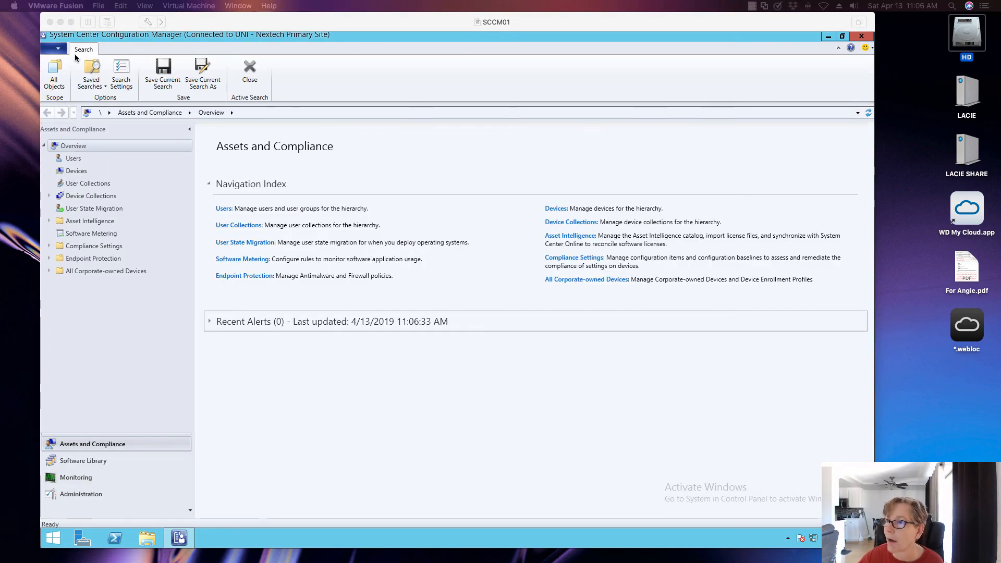
pyautogui.click(58, 50)
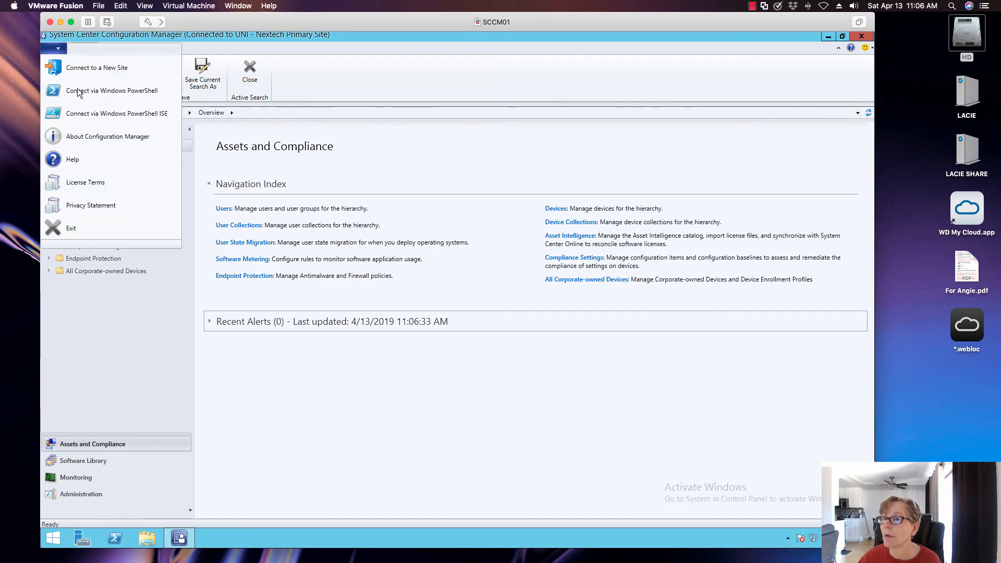
pyautogui.click(81, 137)
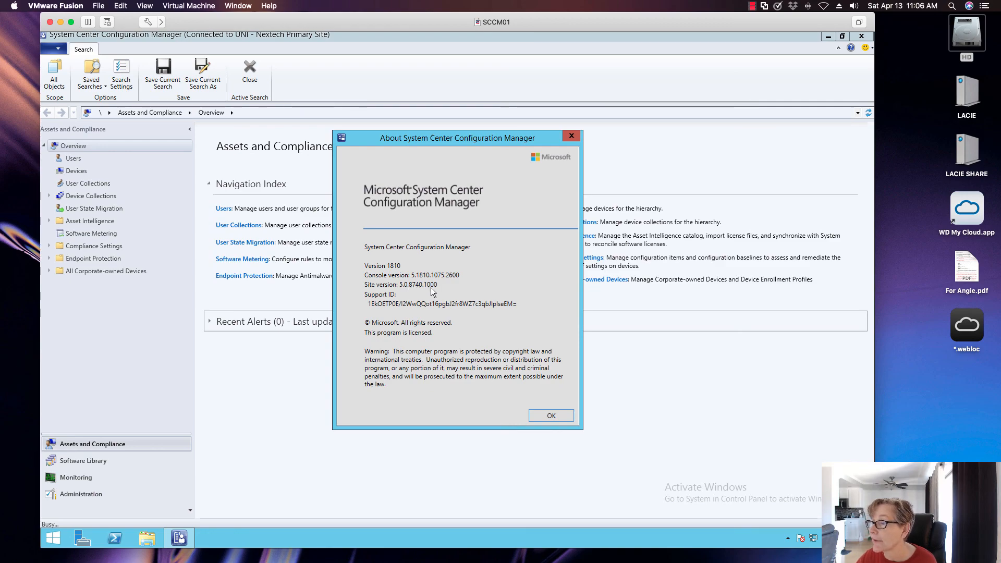
pyautogui.click(545, 415)
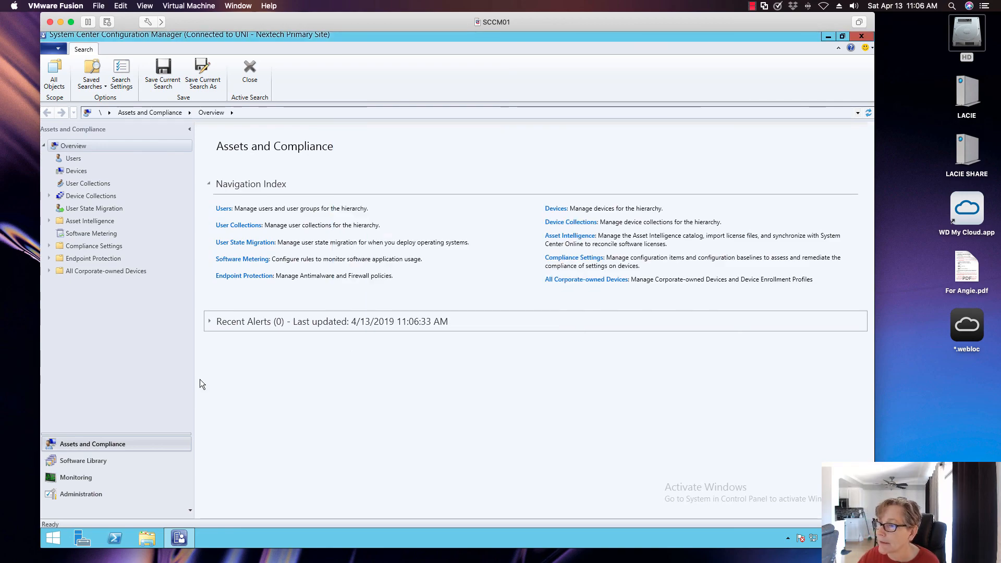
# Review the Client Upgrade settings in the Hierarchy Settings of Sites under Site Configuration, leaving without saving.
pyautogui.click(99, 493)
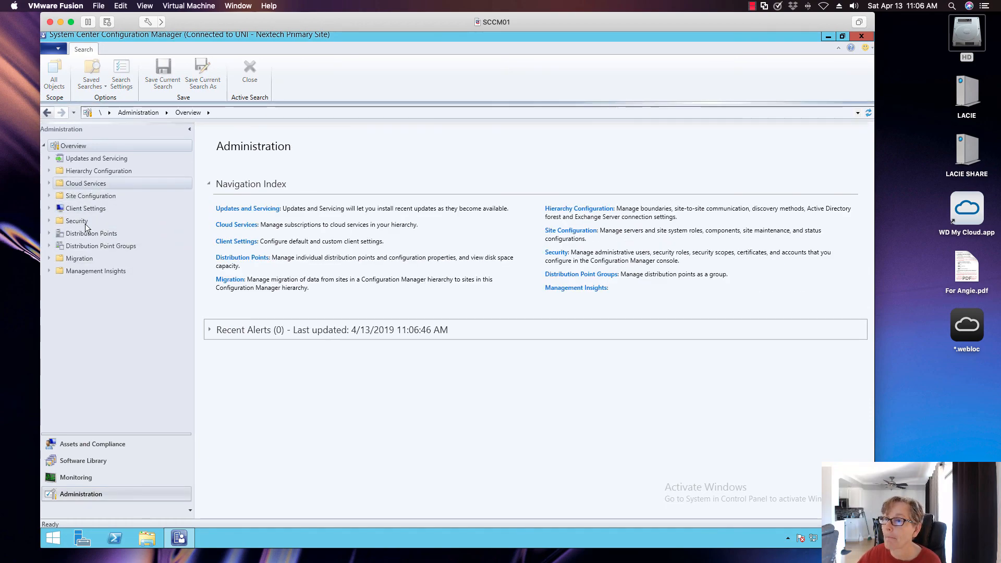
pyautogui.click(49, 195)
pyautogui.click(77, 208)
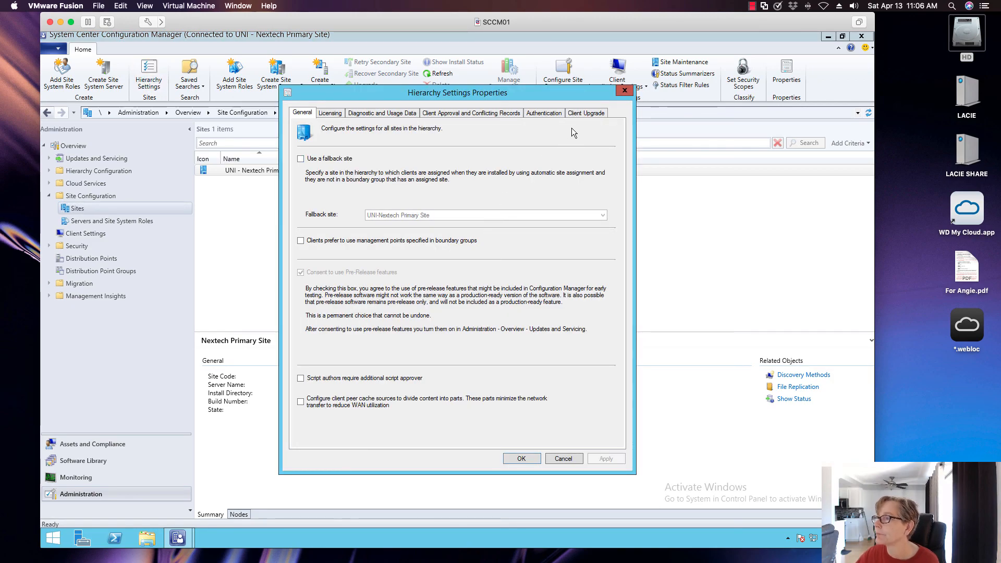
pyautogui.click(587, 112)
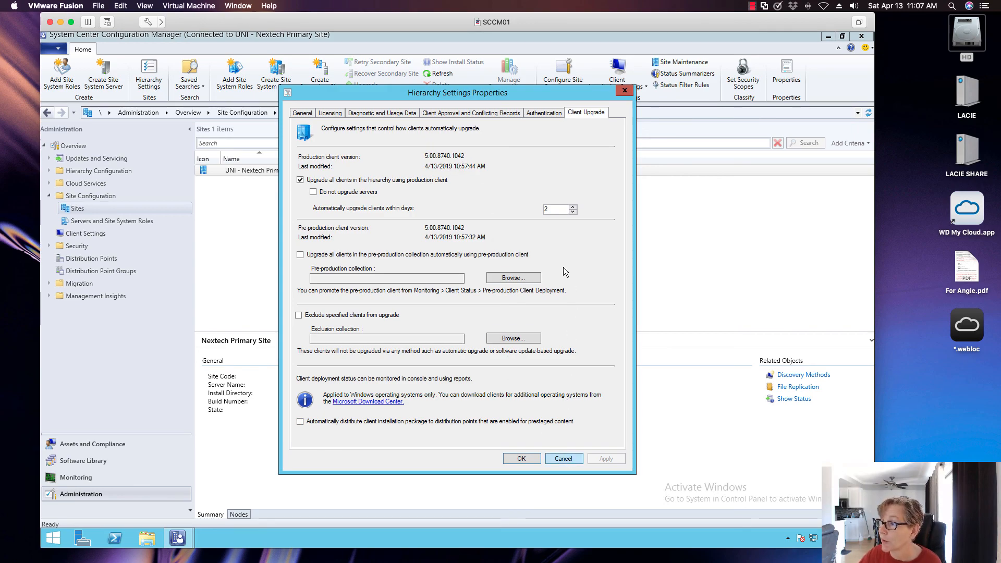
pyautogui.click(563, 458)
# Add the Client Version column to the Devices list in the Assets and Compliance workspace.
pyautogui.click(93, 444)
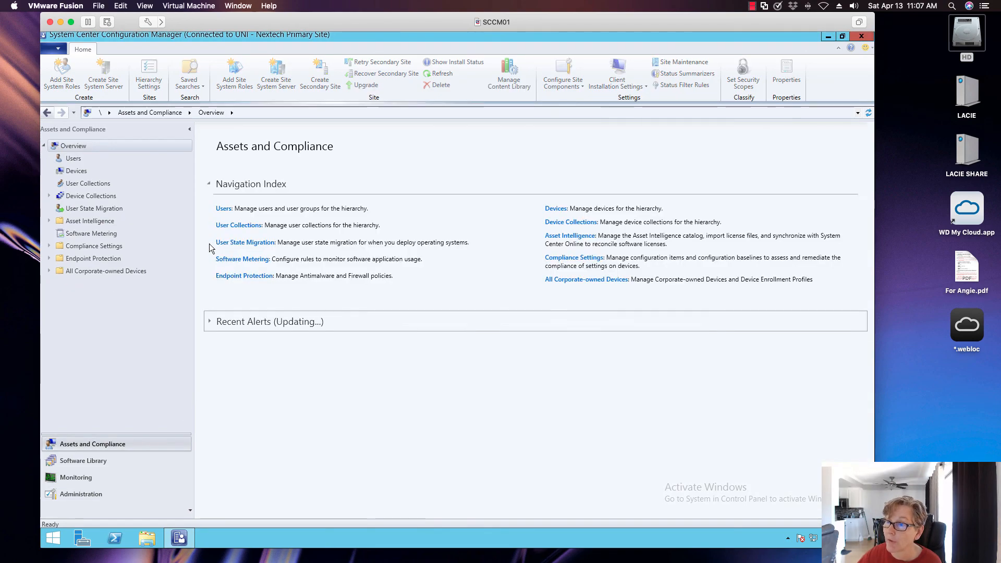
pyautogui.click(100, 171)
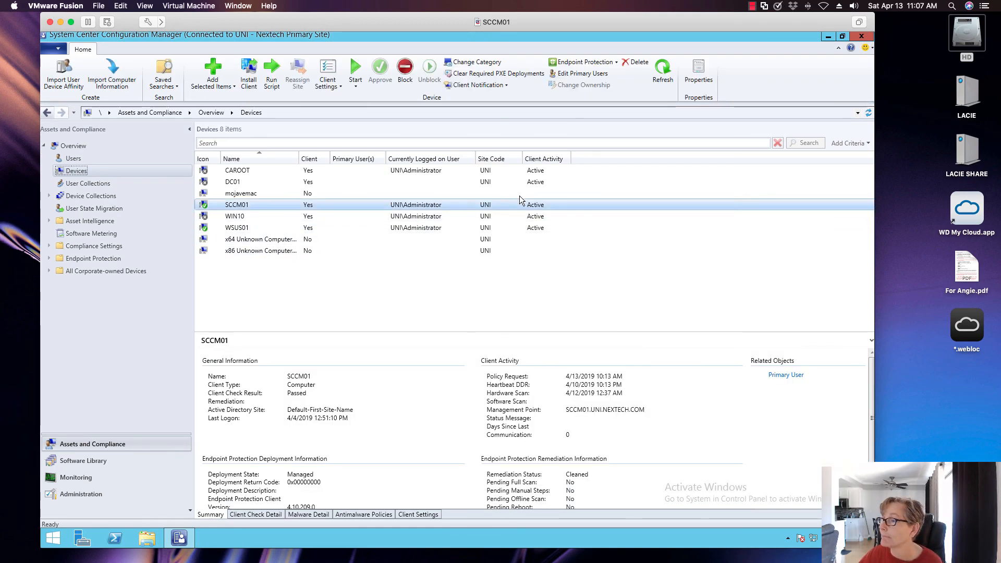
pyautogui.rightClick(616, 154)
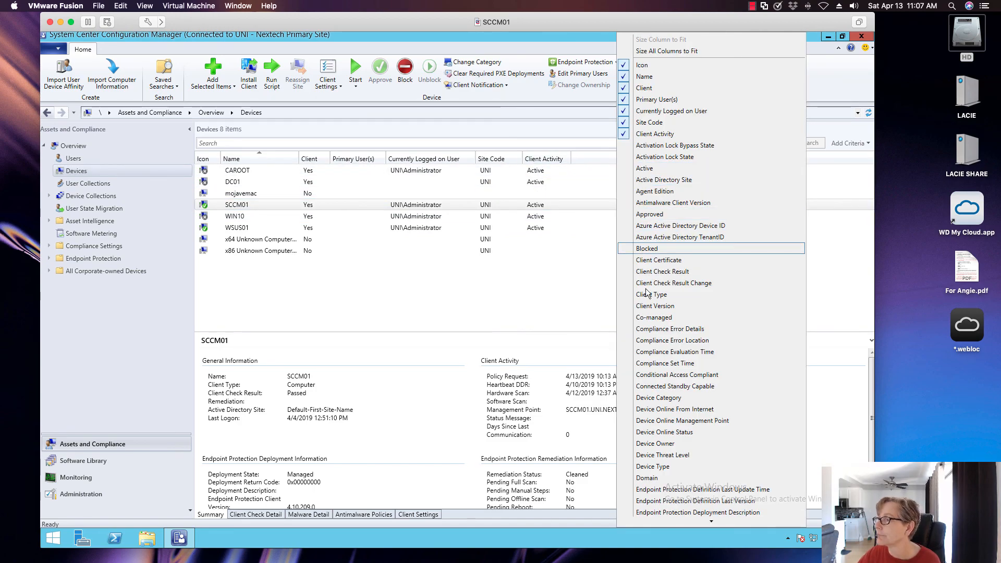
pyautogui.click(648, 306)
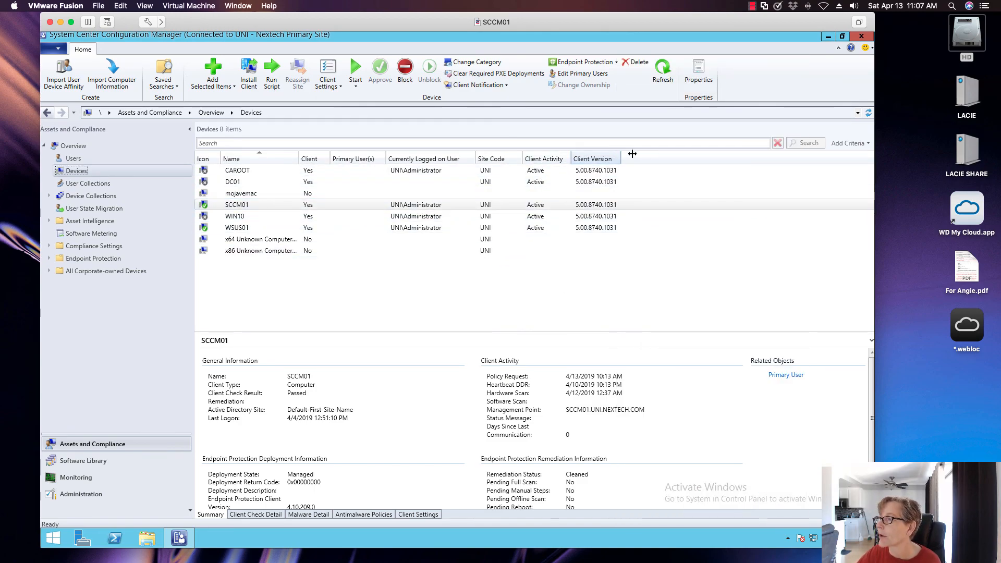